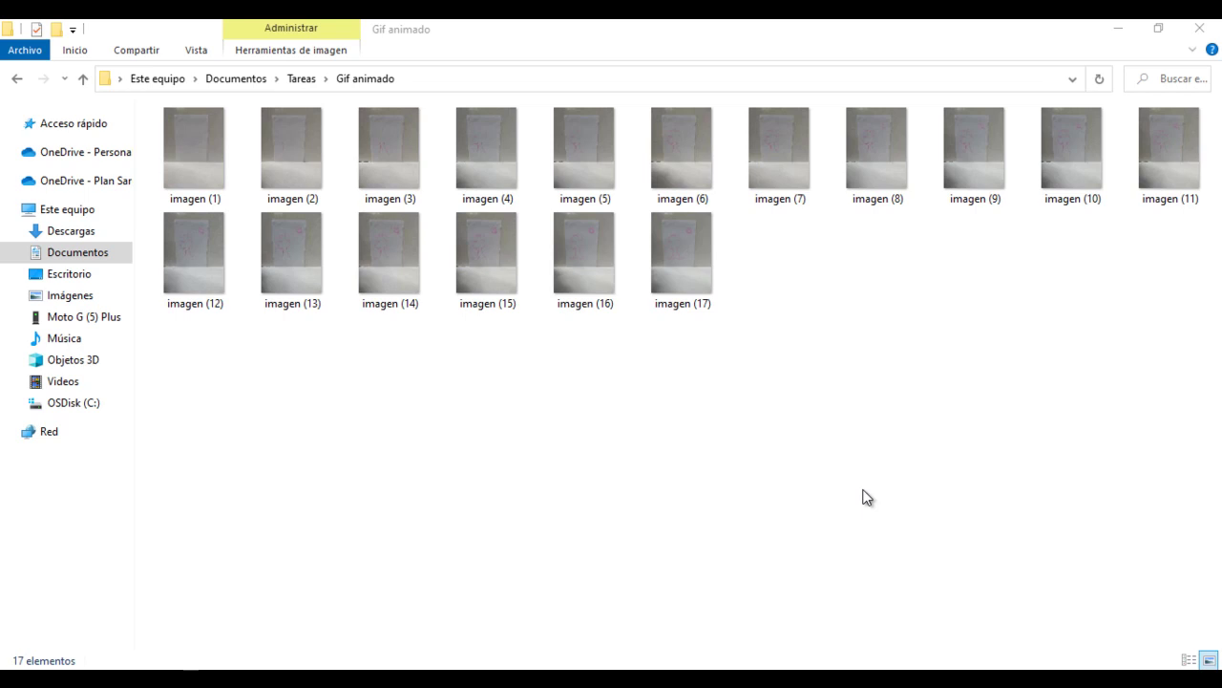
# Step: Select photos imagen (16) and imagen (17) and bring up their actions menu
pyautogui.click(588, 259)
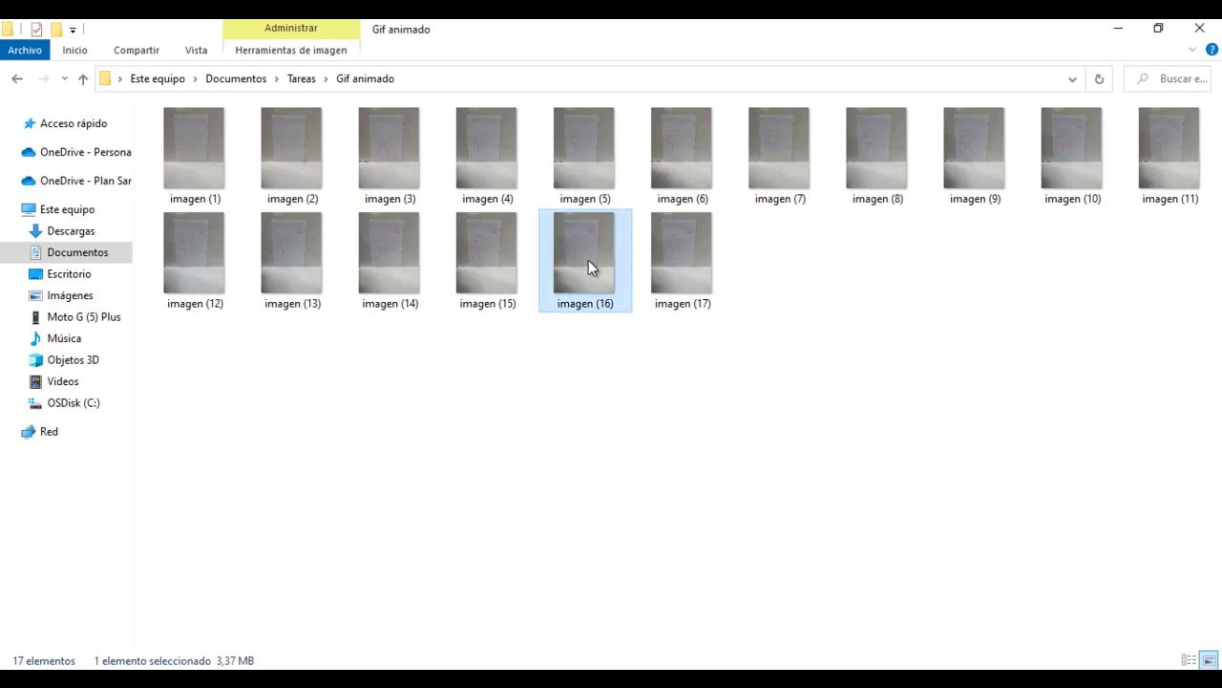
pyautogui.keyDown('ctrl'); pyautogui.click(696, 273); pyautogui.keyUp('ctrl')
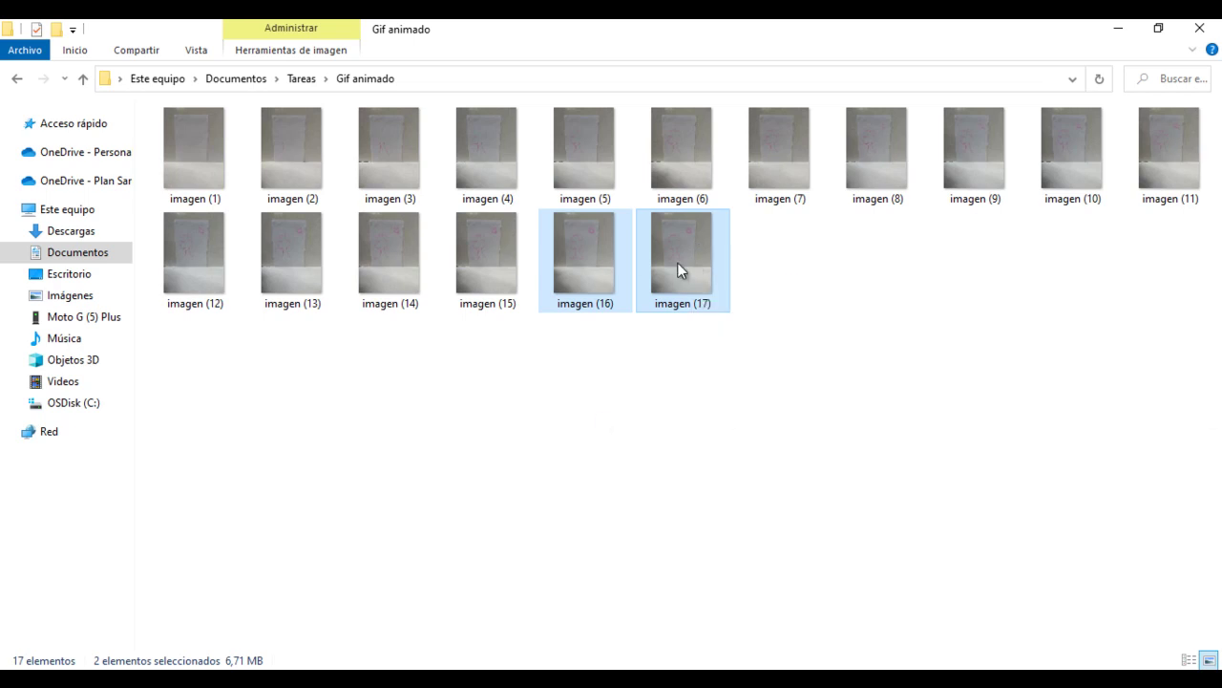
pyautogui.rightClick(678, 252)
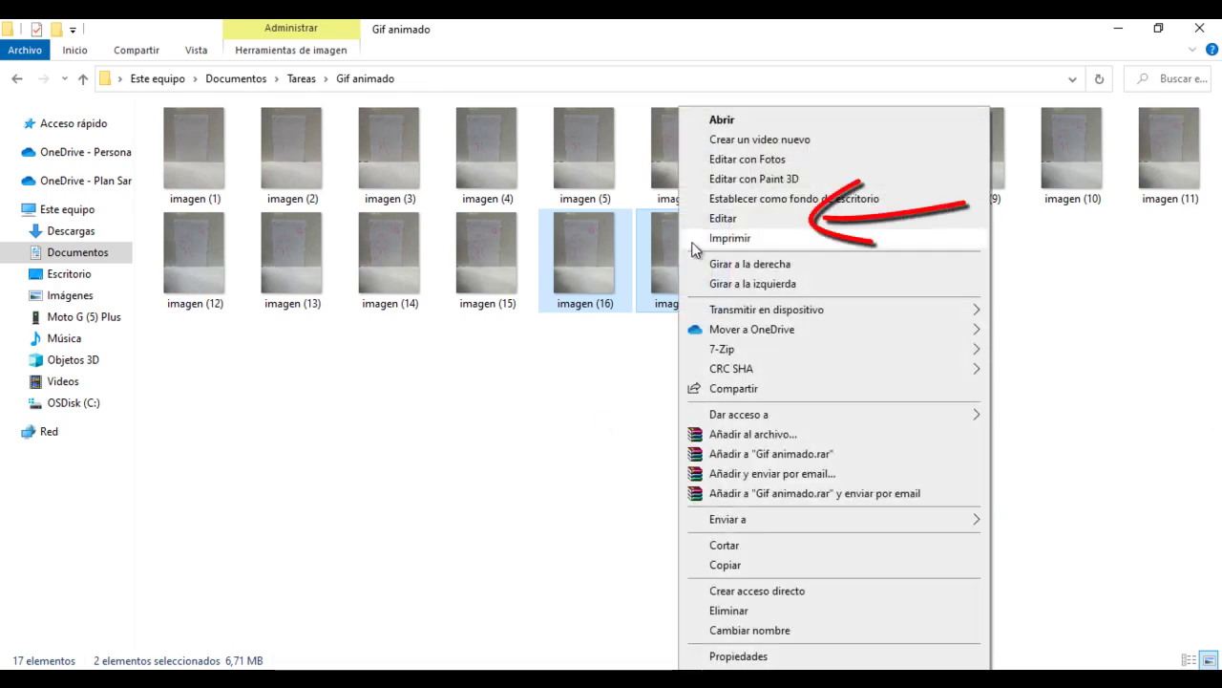
# Step: Open both photos in Paint and resize imagen (16) to 50 percent
pyautogui.click(711, 222)
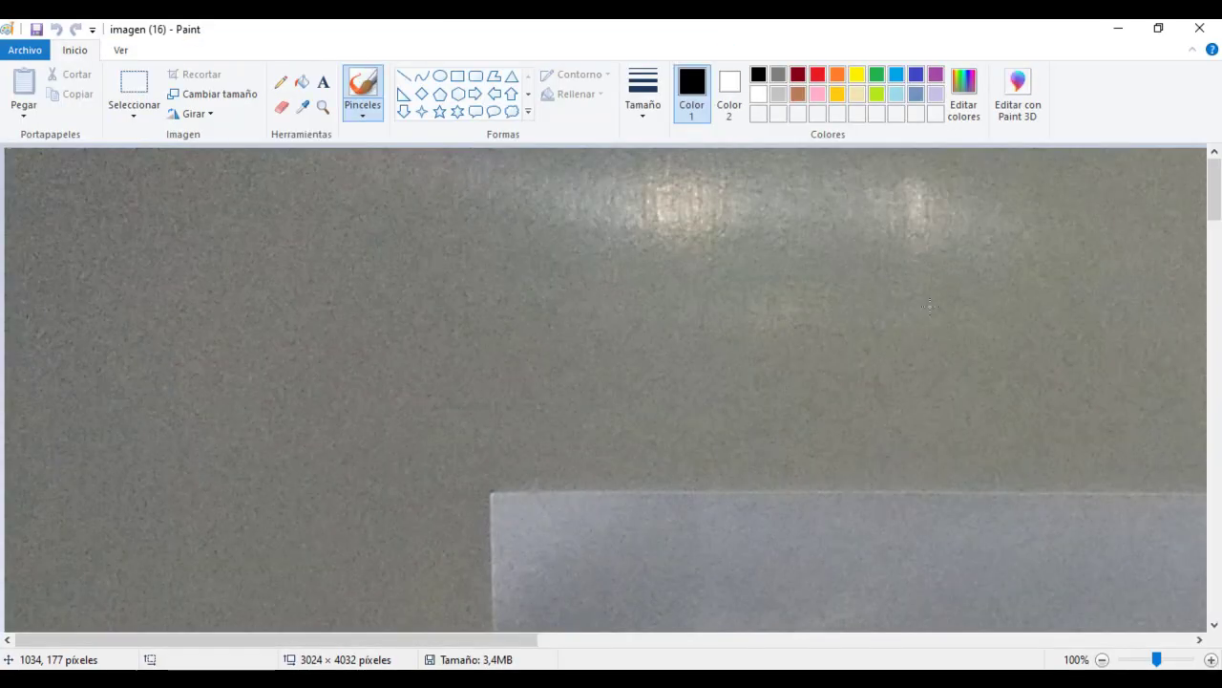
pyautogui.click(222, 94)
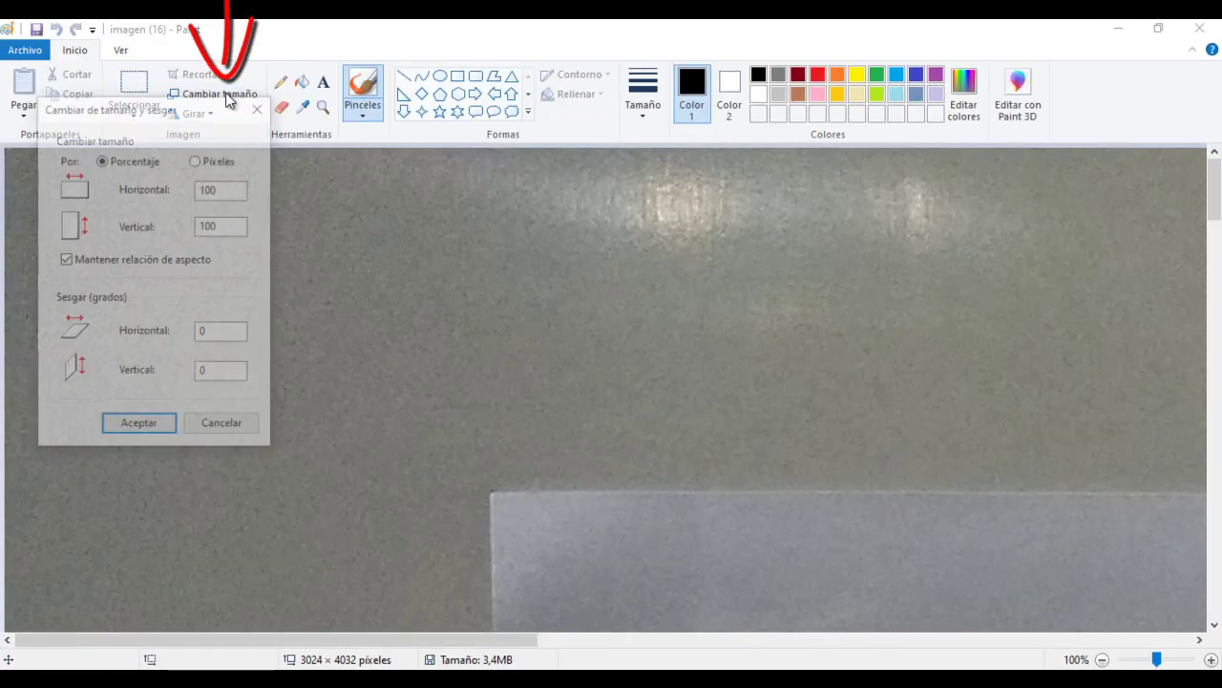
pyautogui.moveTo(239, 189); pyautogui.dragTo(186, 198)
pyautogui.write('50')
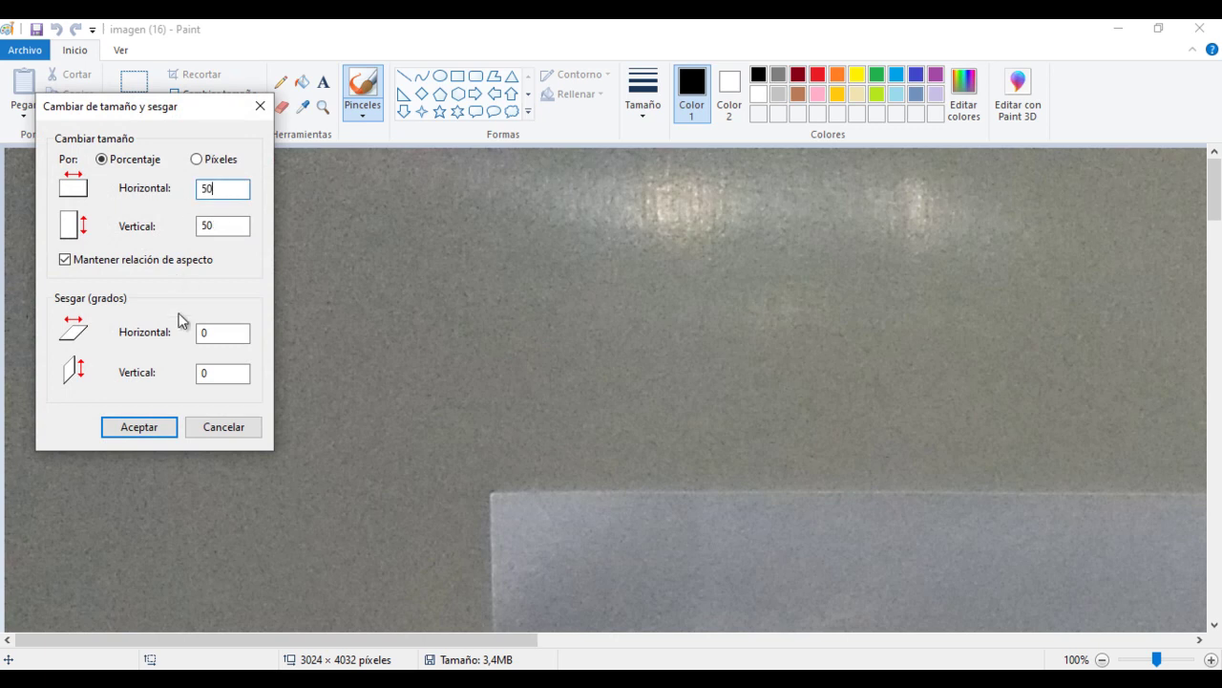
pyautogui.click(138, 430)
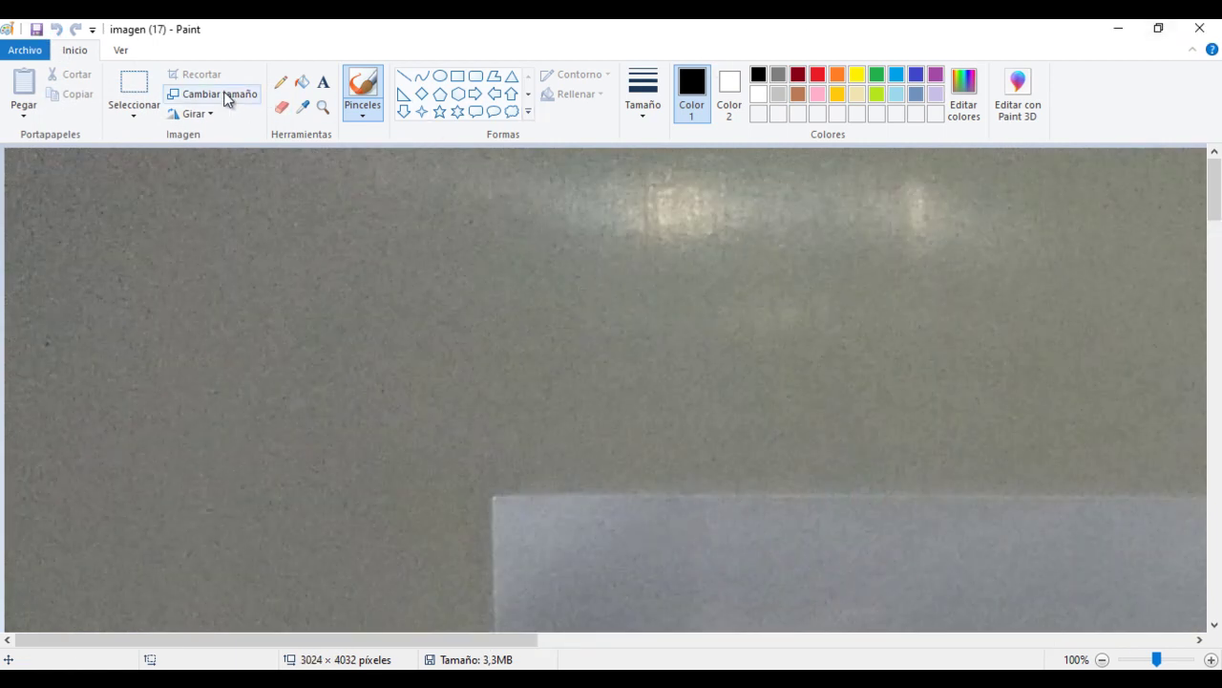
# Step: Resize imagen (17) to 50 percent, save it, and close Paint
pyautogui.click(226, 101)
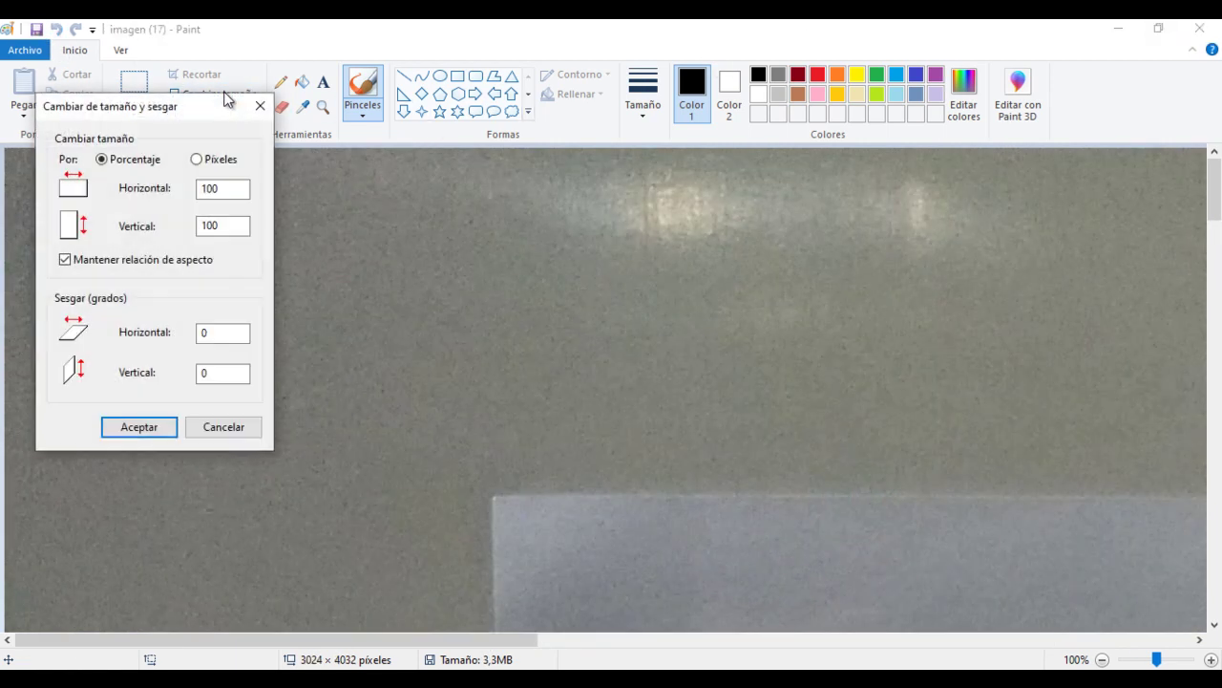
pyautogui.write('50')
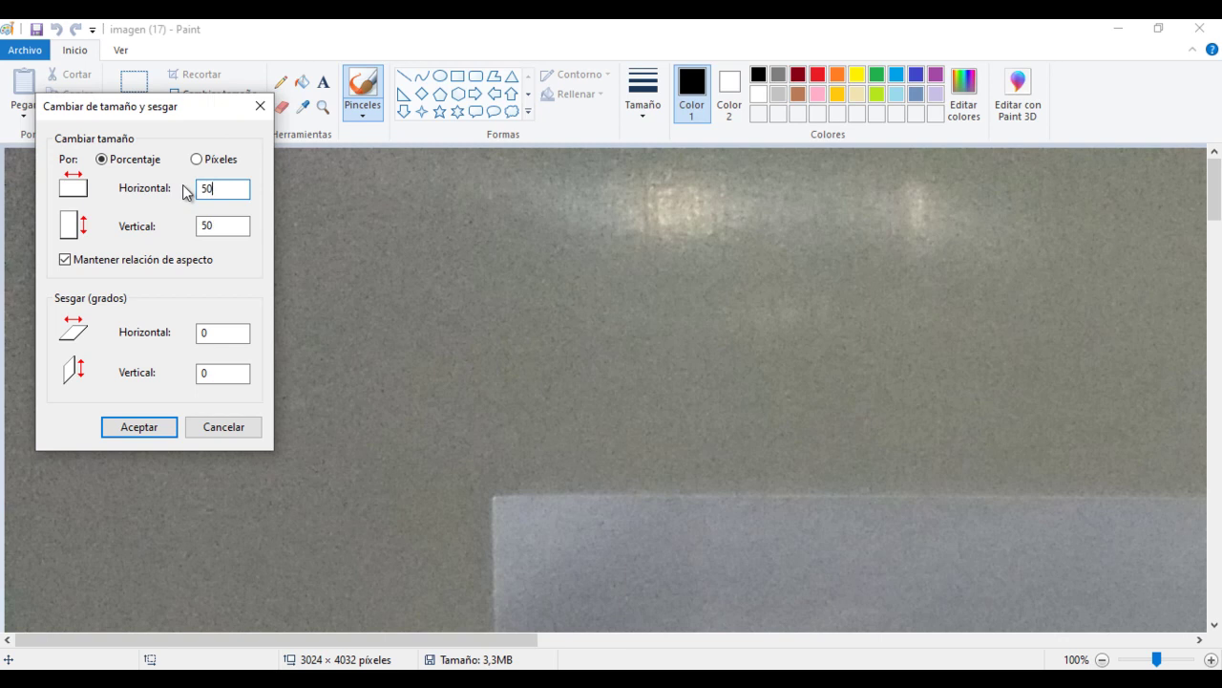
pyautogui.click(143, 427)
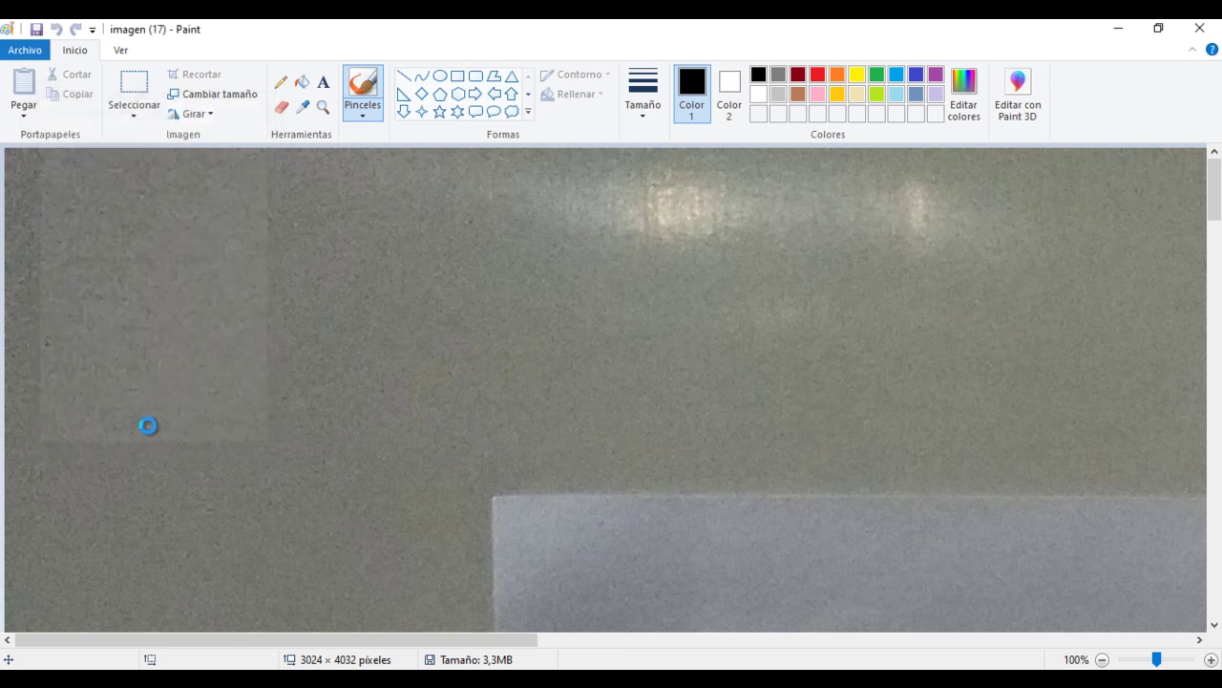
pyautogui.click(36, 28)
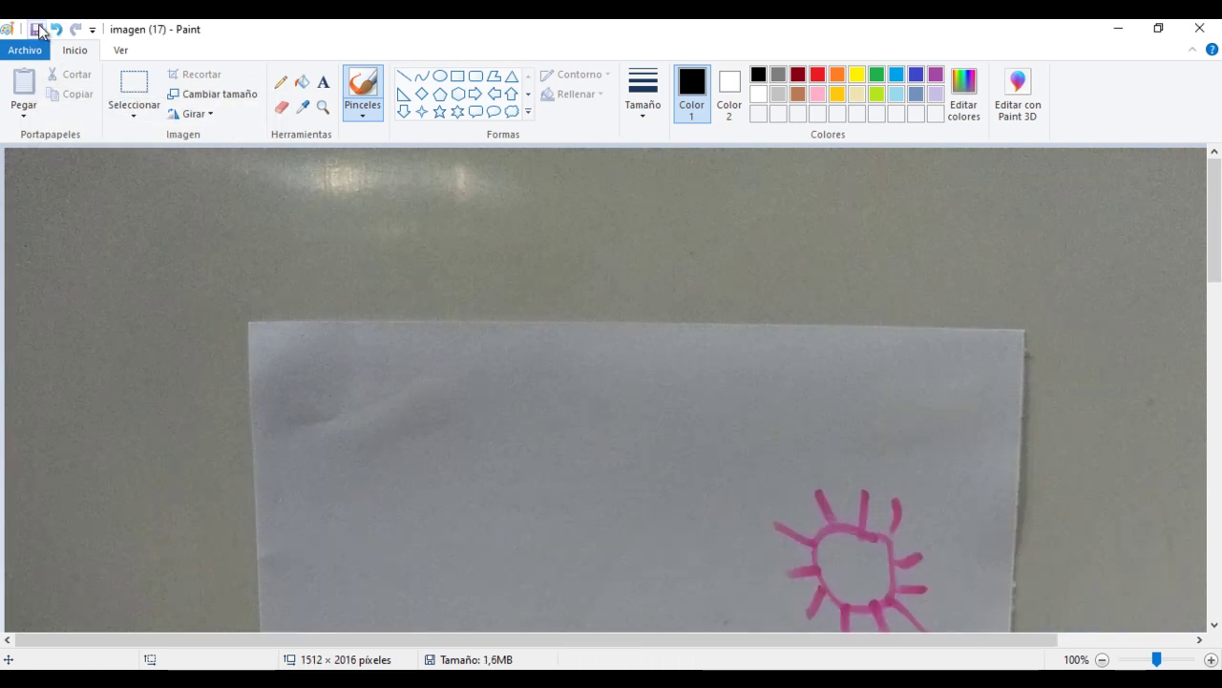
pyautogui.click(1199, 28)
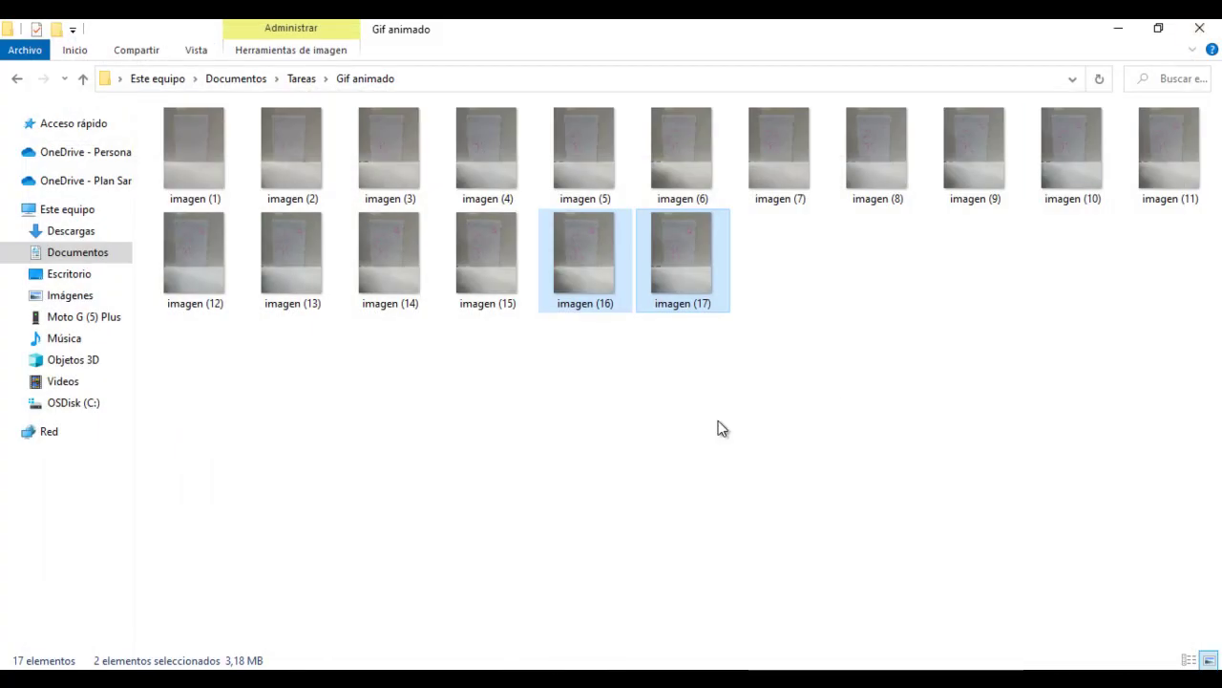
# Step: Deselect the photos, search the Start menu for 'GIMP', and launch GIMP 2
pyautogui.click(673, 435)
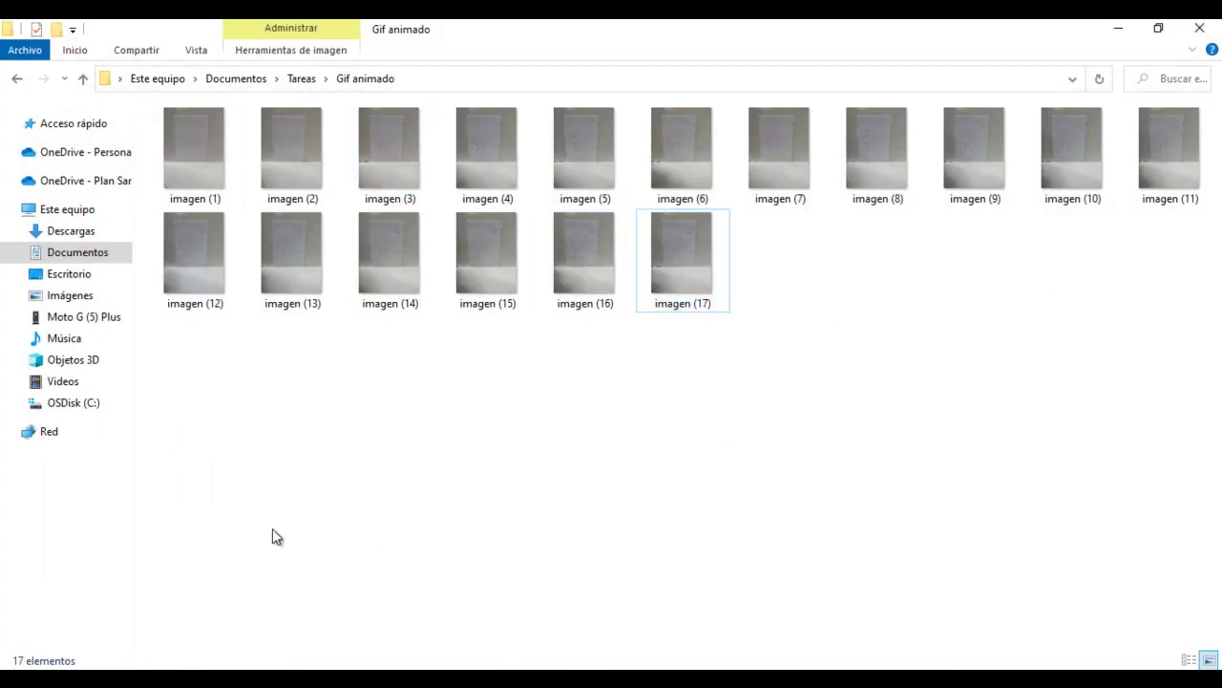
pyautogui.click(29, 661)
pyautogui.write('GIMP')
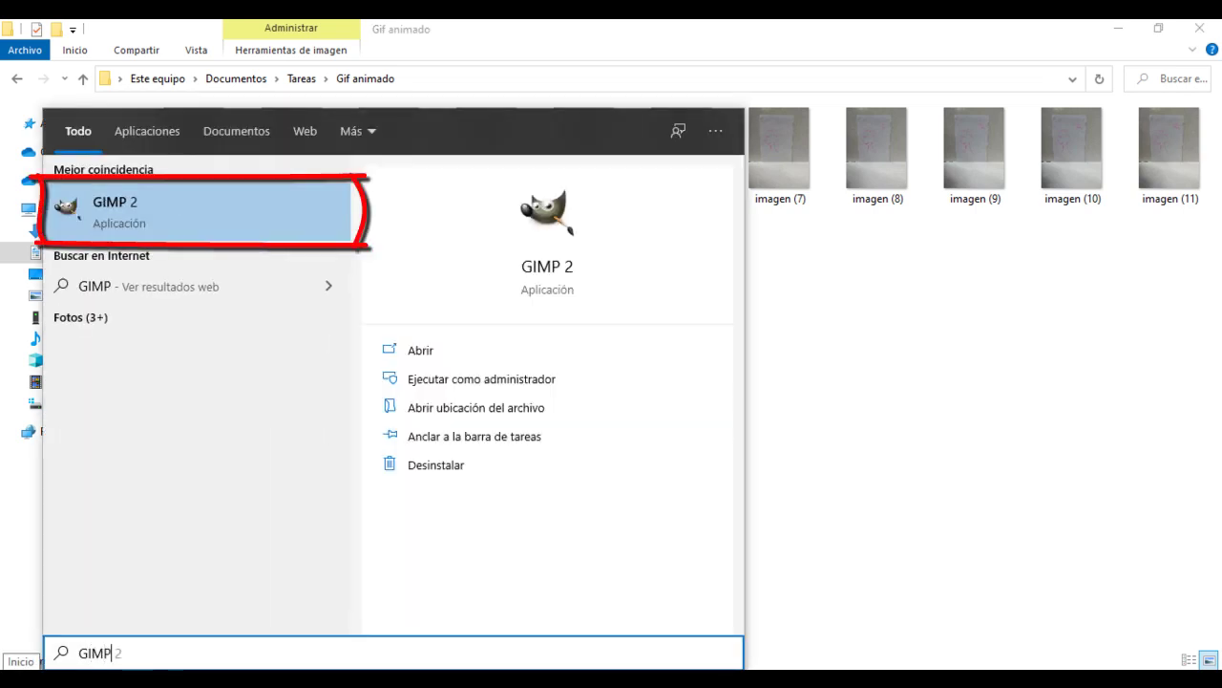
pyautogui.press('Return')
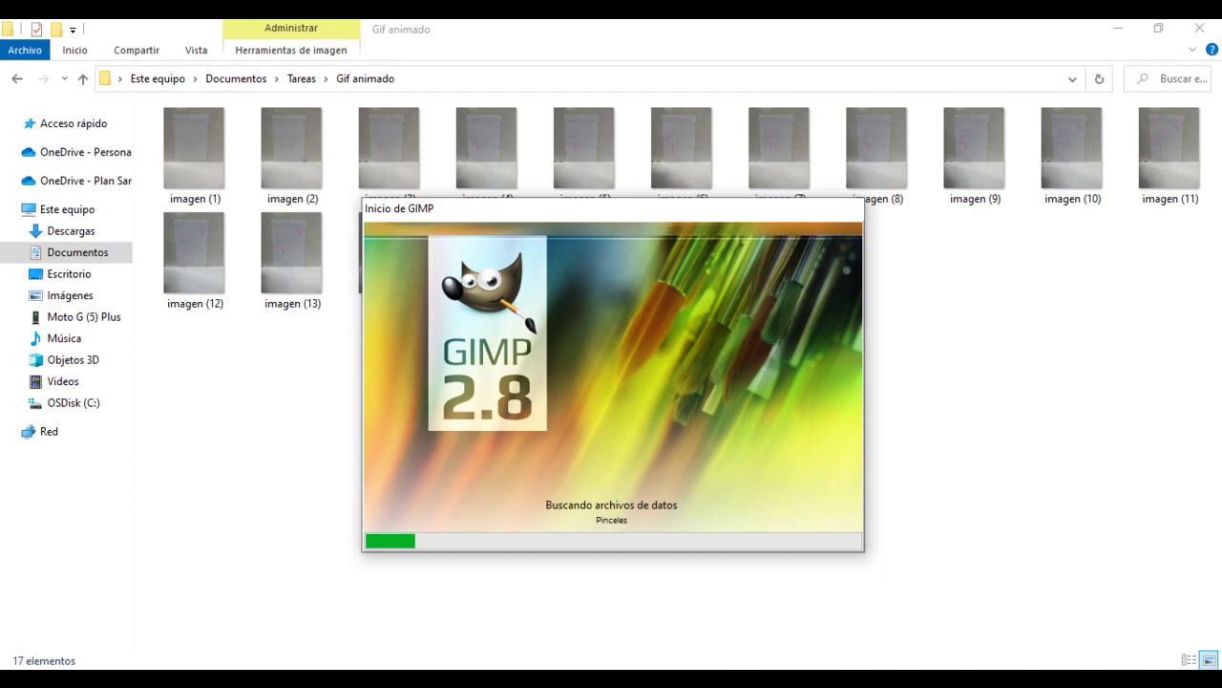
pyautogui.click(1070, 148)
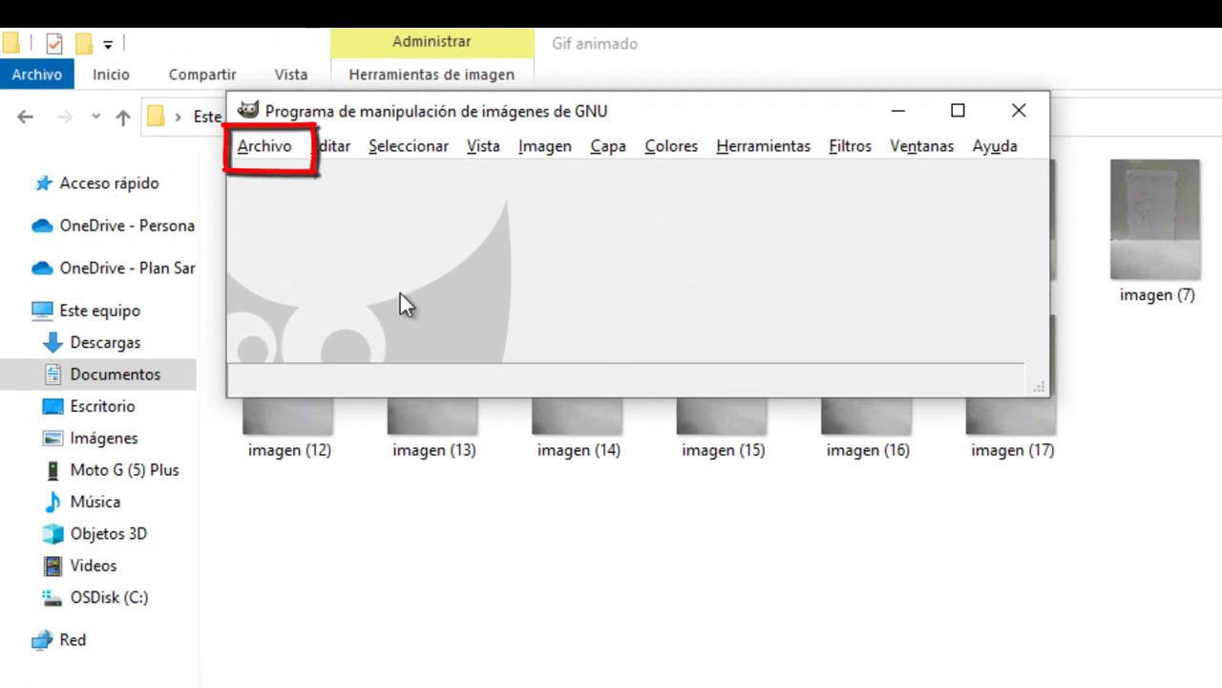
# Step: Open imagen (1) through imagen (13) as layers, with the file list sorted by name
pyautogui.click(271, 146)
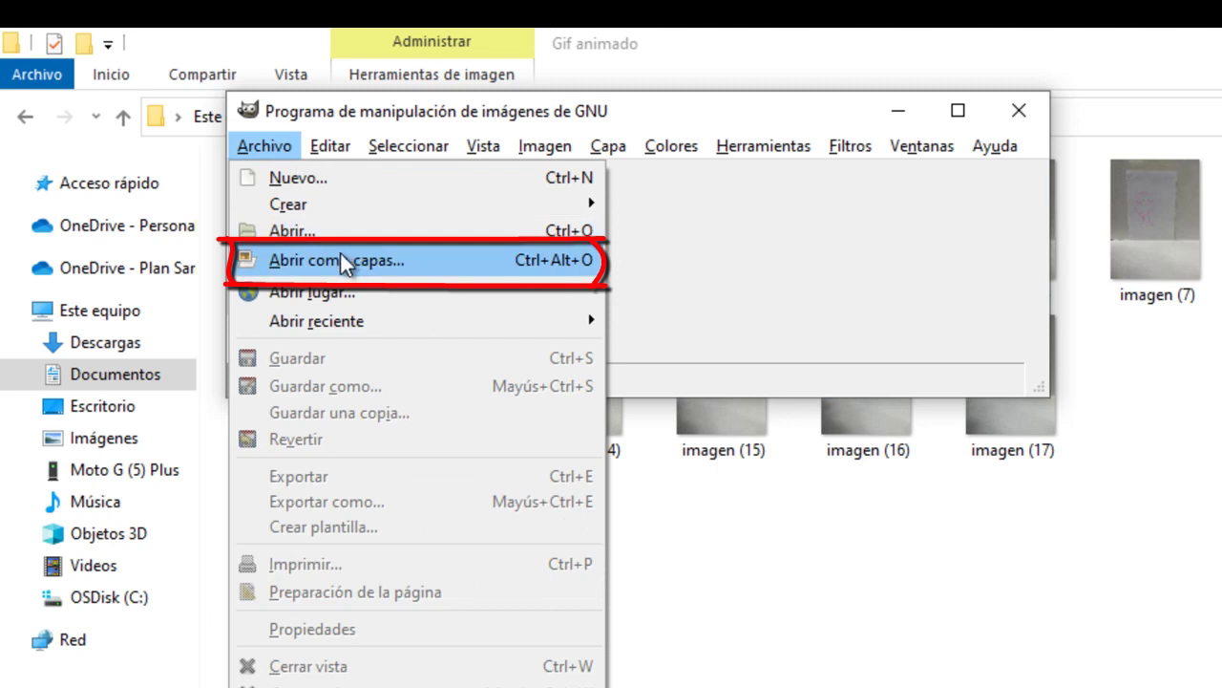
pyautogui.click(340, 256)
pyautogui.click(306, 152)
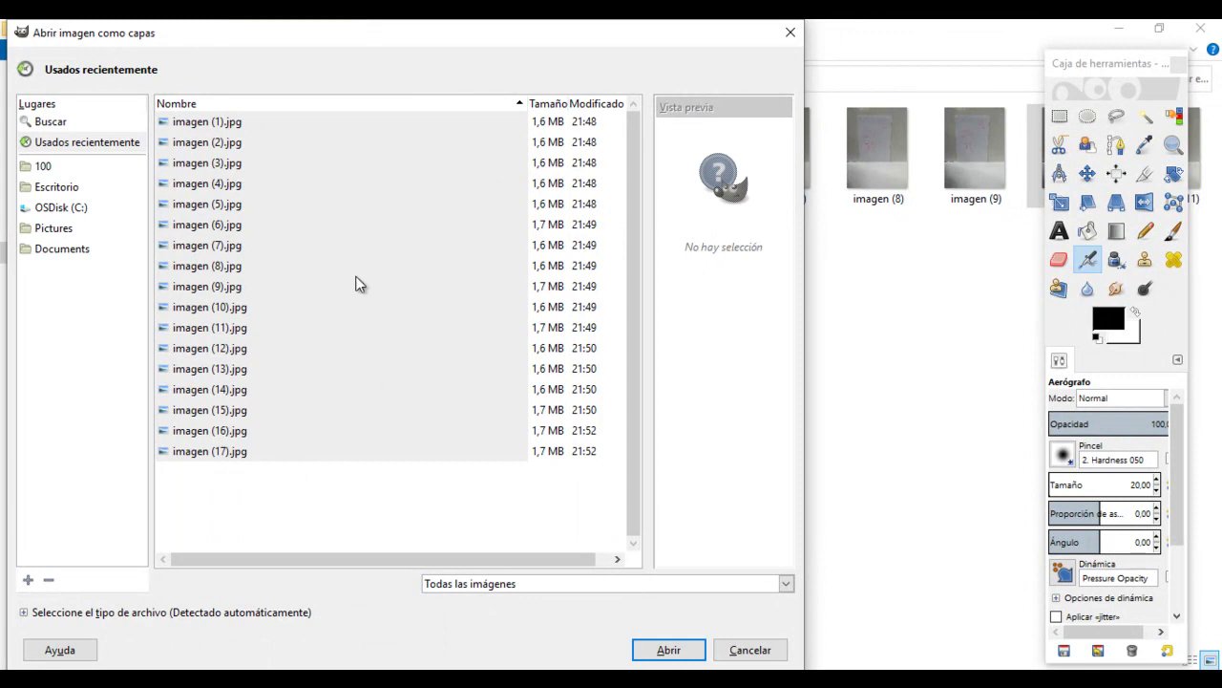
pyautogui.click(225, 130)
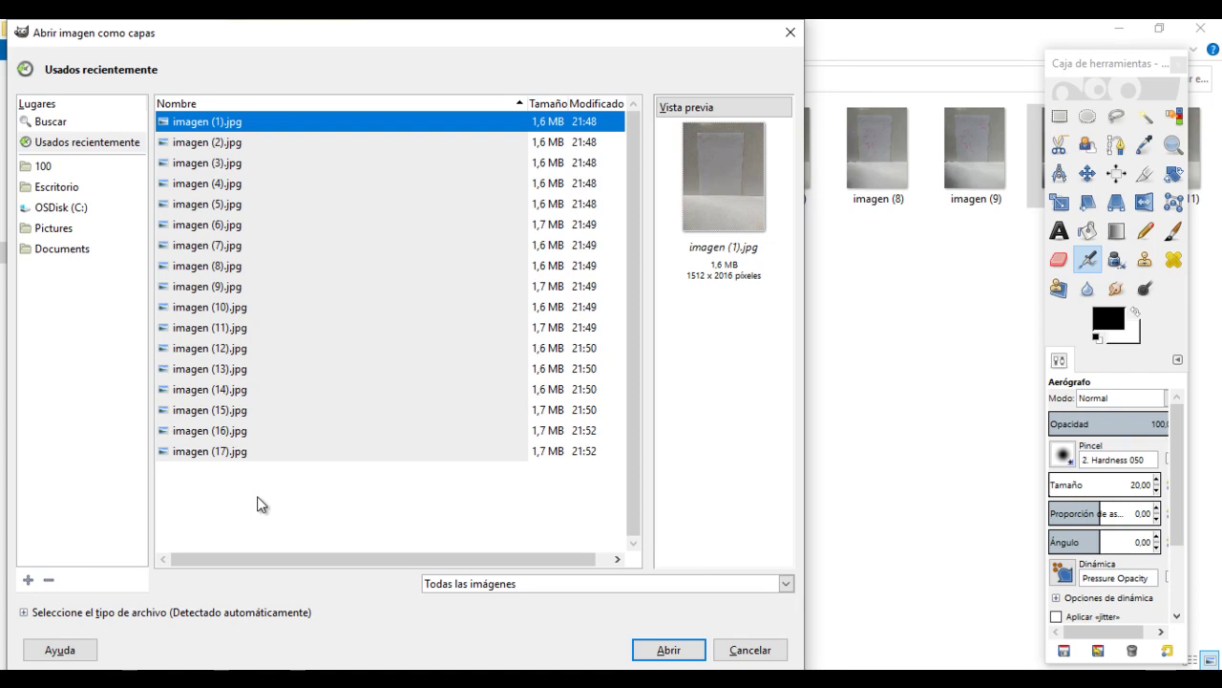
pyautogui.keyDown('shift'); pyautogui.click(258, 369); pyautogui.keyUp('shift')
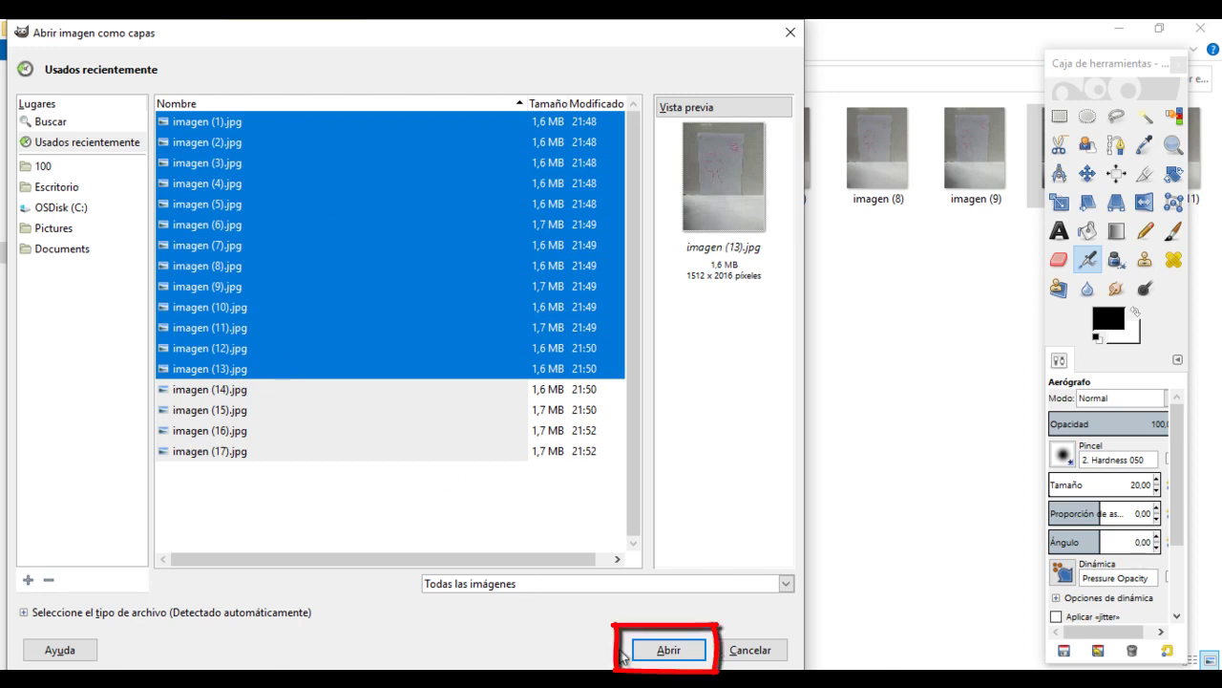
pyautogui.click(672, 652)
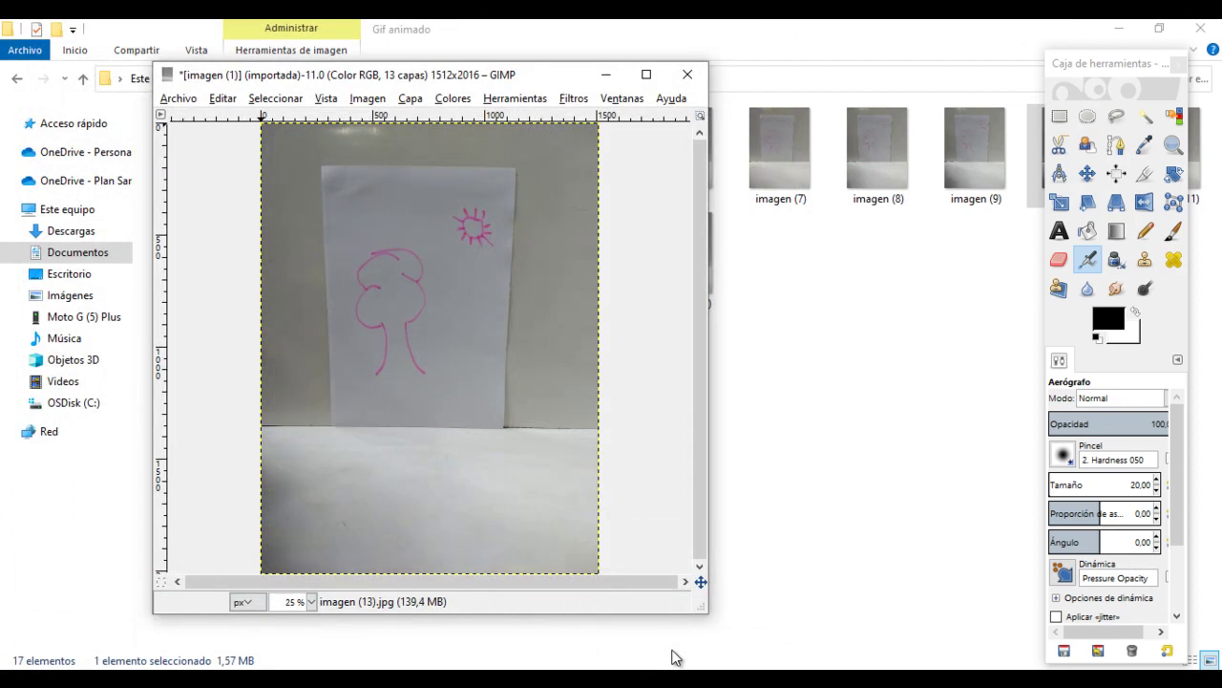
# Step: Maximize the window and export the image as ANIMACION with the Imagen GIF file type
pyautogui.doubleClick(545, 77)
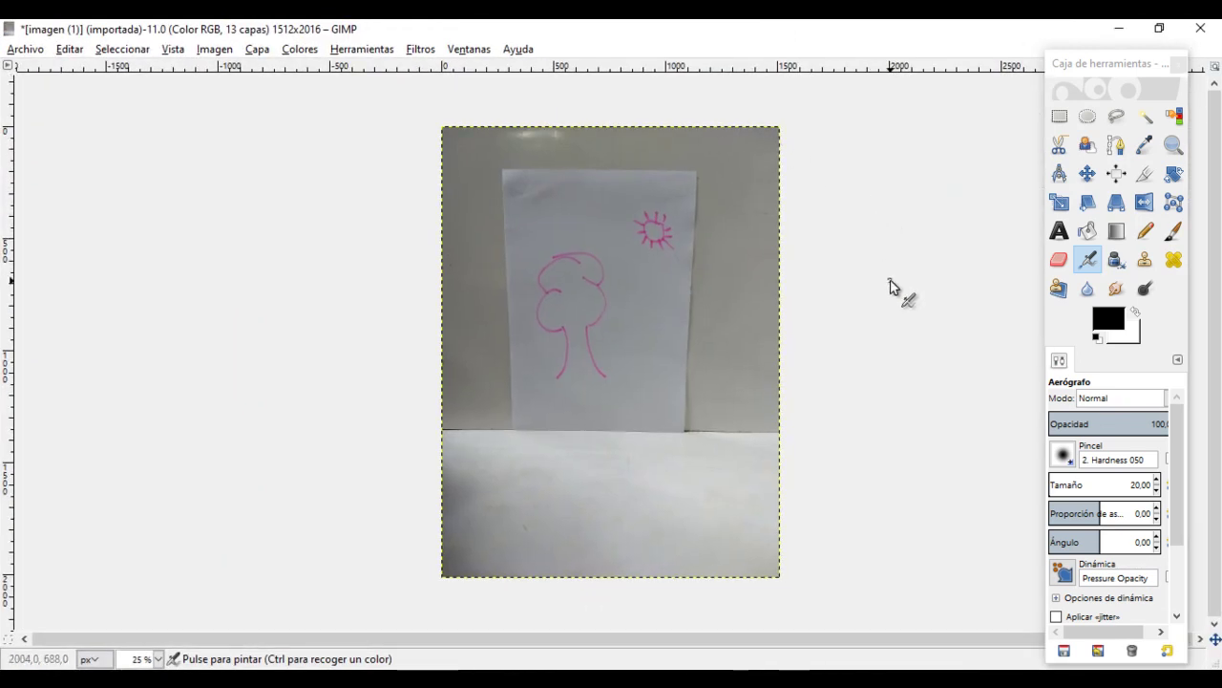
pyautogui.click(26, 53)
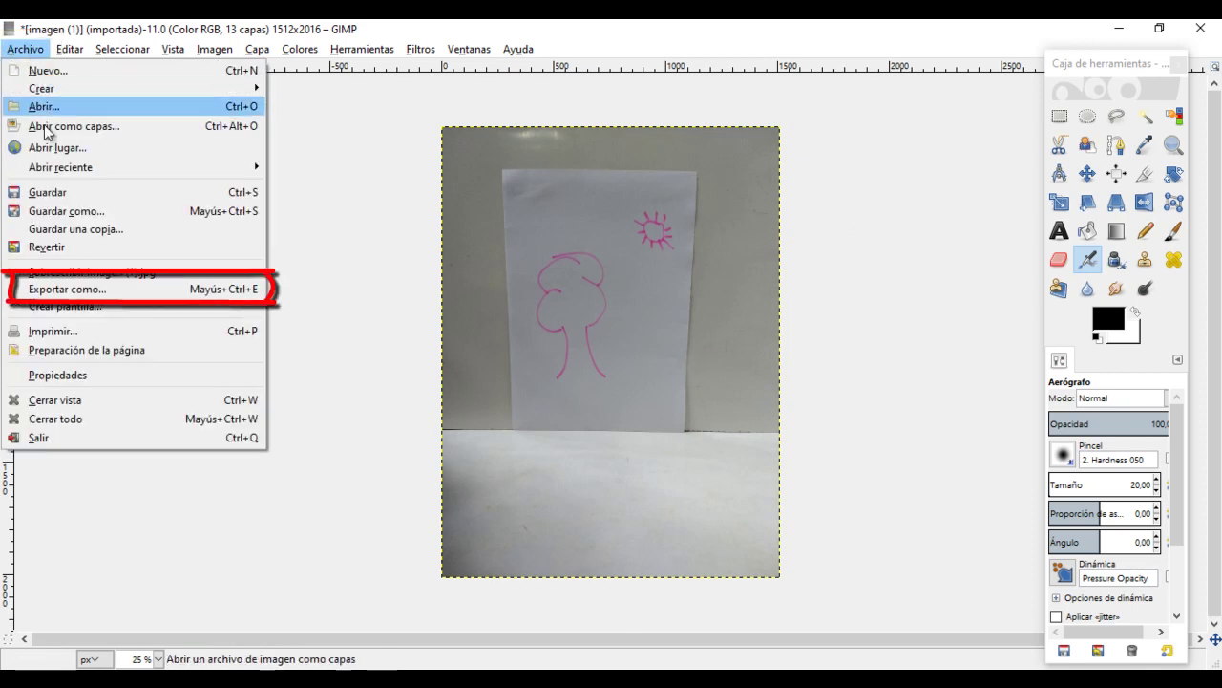
pyautogui.click(100, 291)
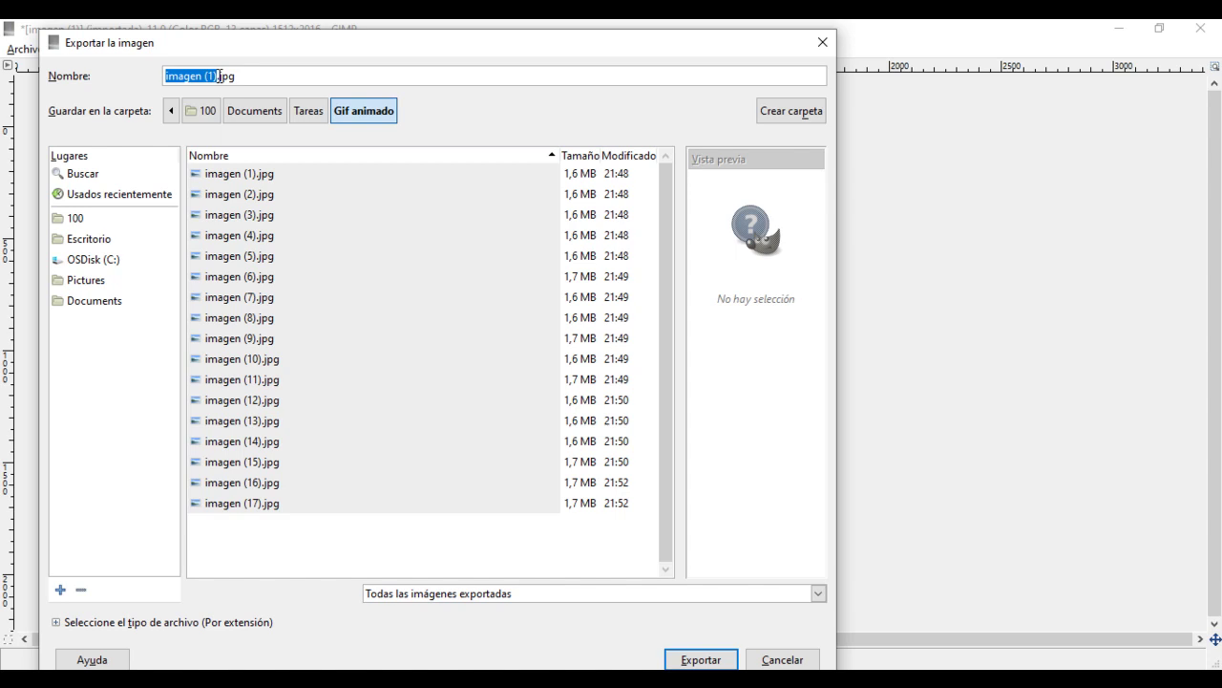
pyautogui.write('ANIMACION')
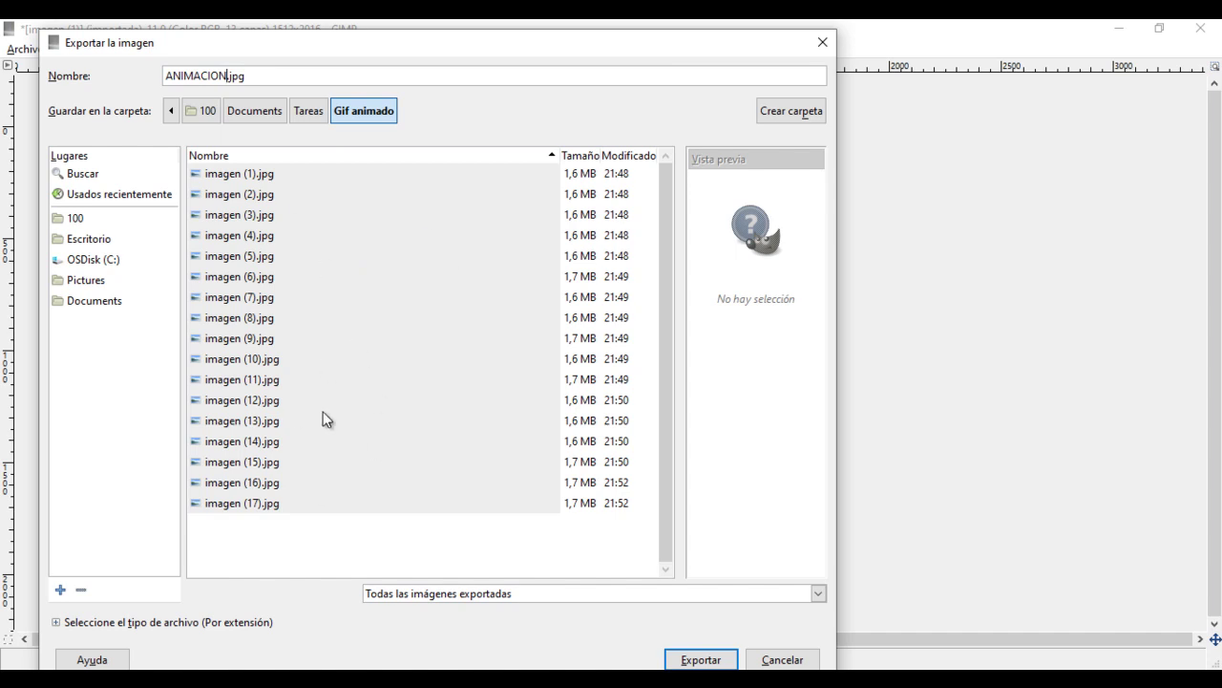
pyautogui.moveTo(404, 48); pyautogui.dragTo(400, 38)
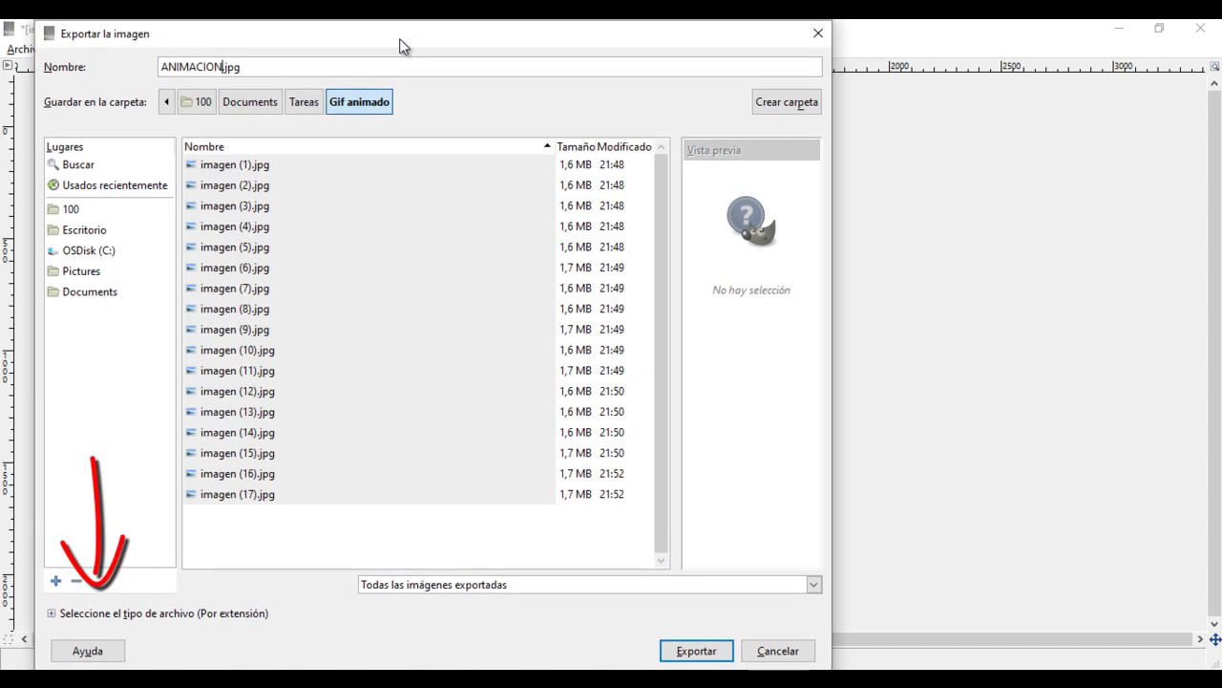
pyautogui.click(53, 614)
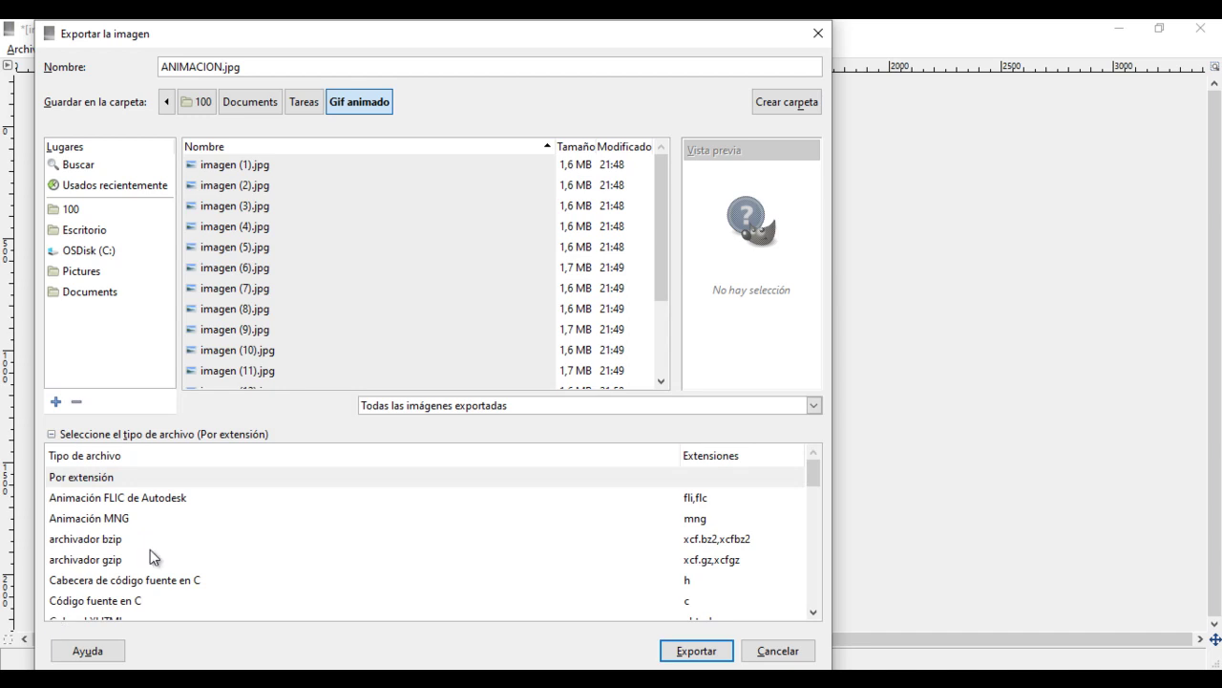
pyautogui.moveTo(821, 471); pyautogui.dragTo(819, 515)
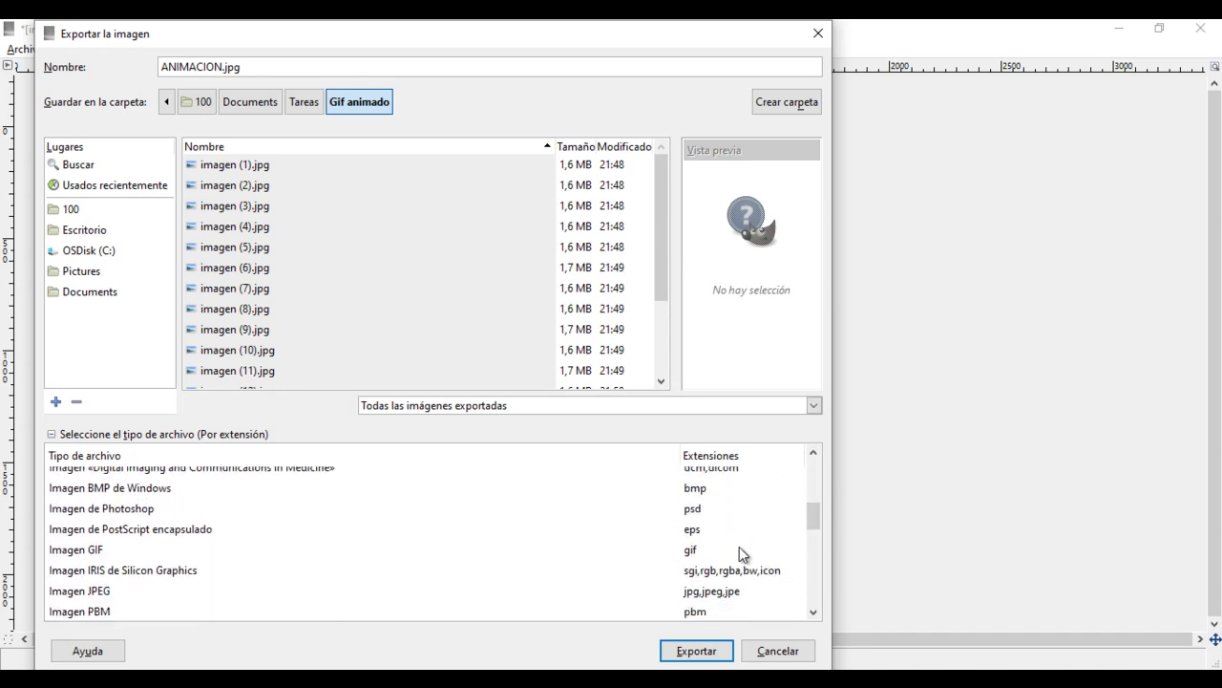
pyautogui.click(703, 552)
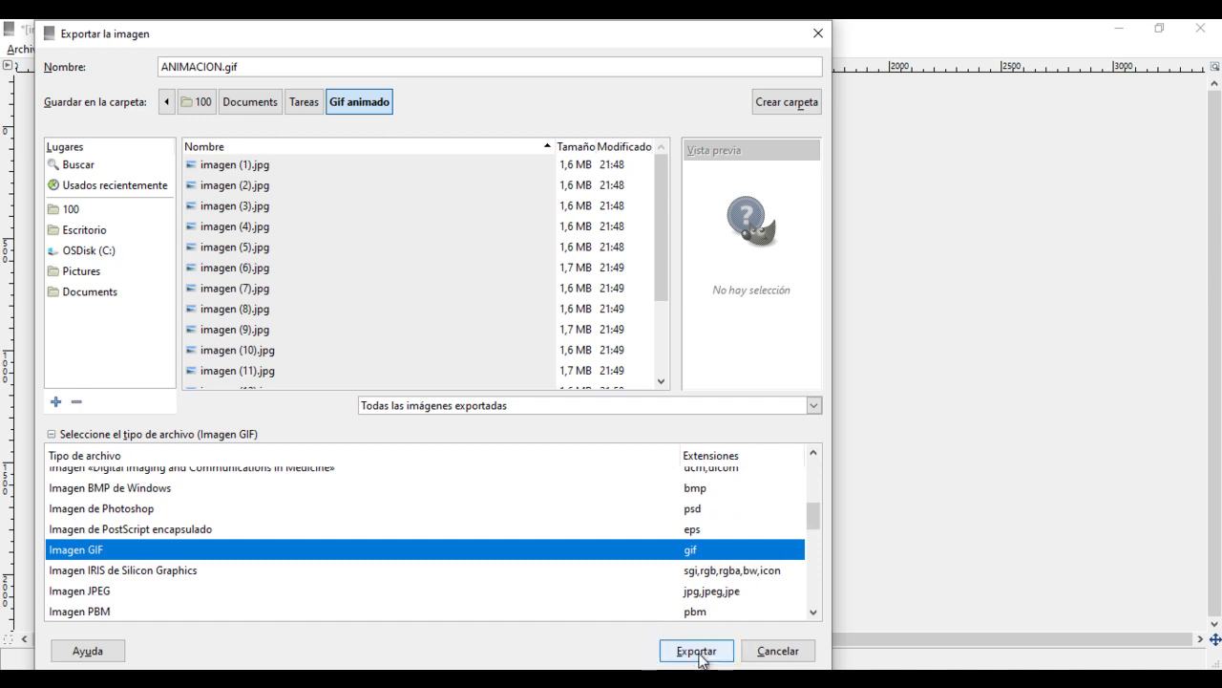
pyautogui.click(700, 653)
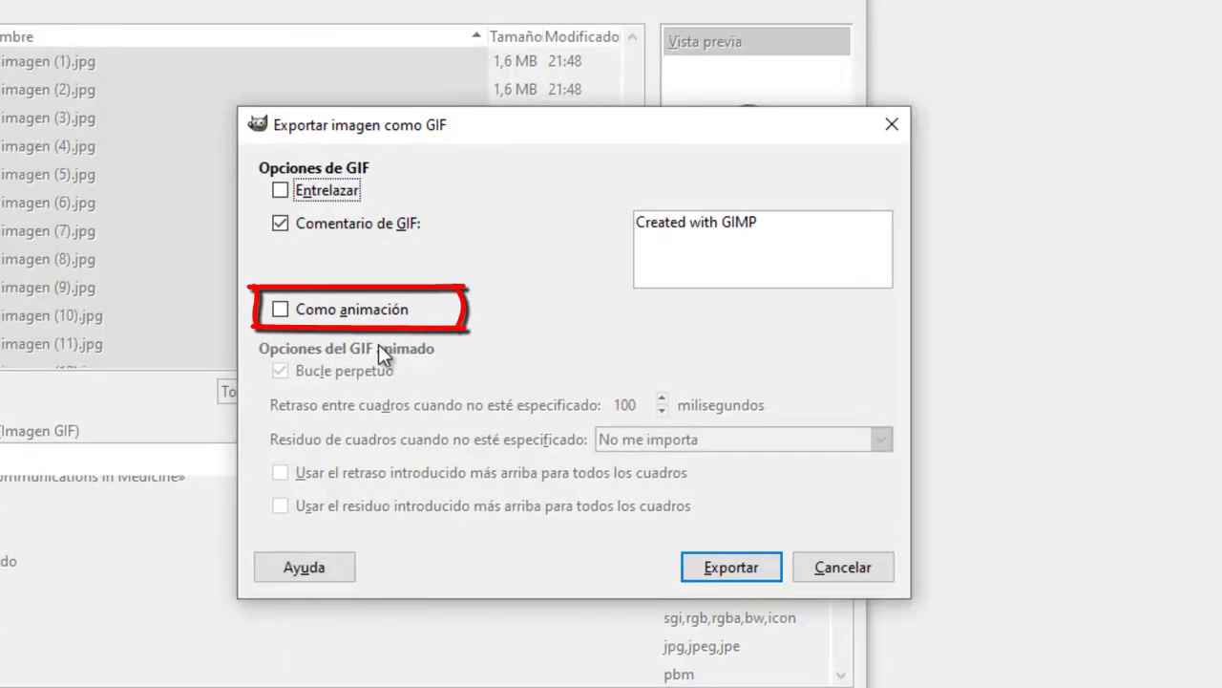
# Step: Export as an animation with 500 ms frame delay, then undo a stray brush dab
pyautogui.click(279, 309)
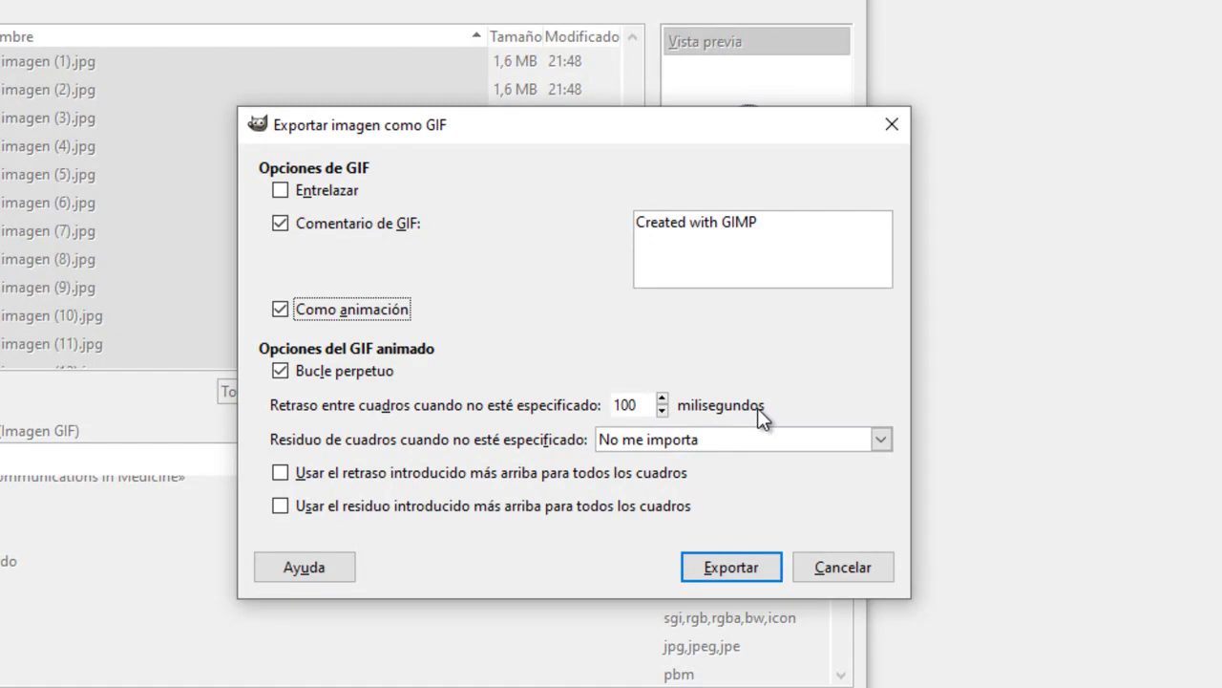
pyautogui.click(640, 403)
pyautogui.write('500')
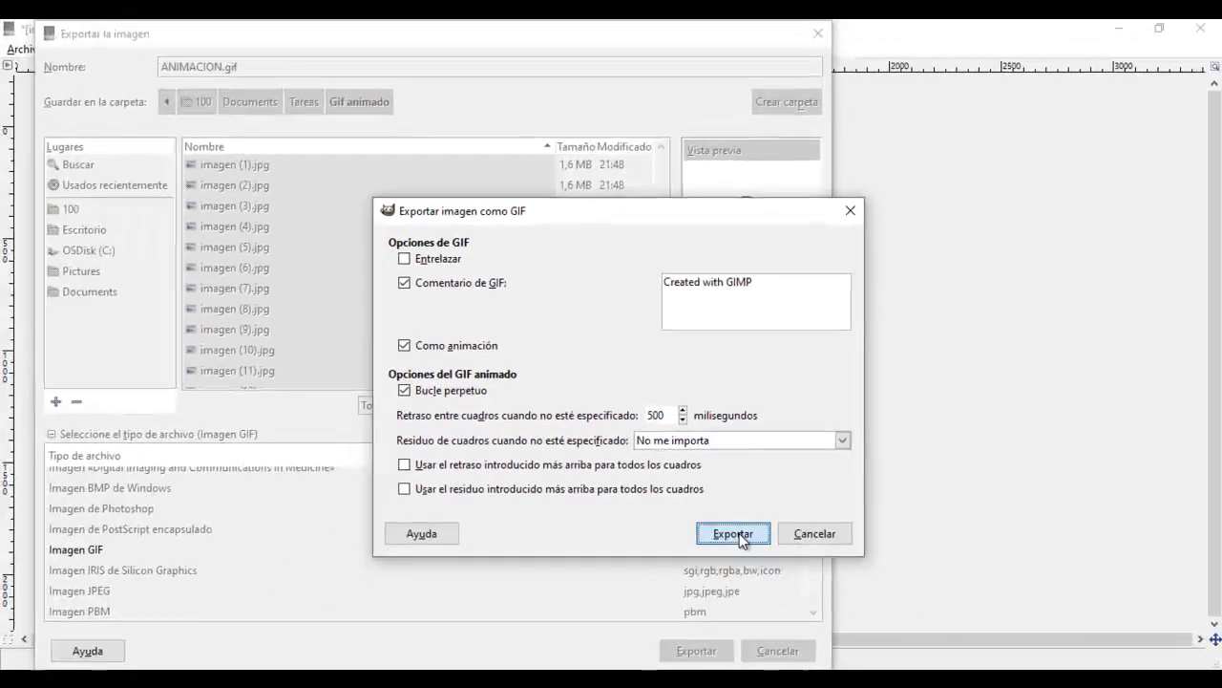
pyautogui.click(739, 533)
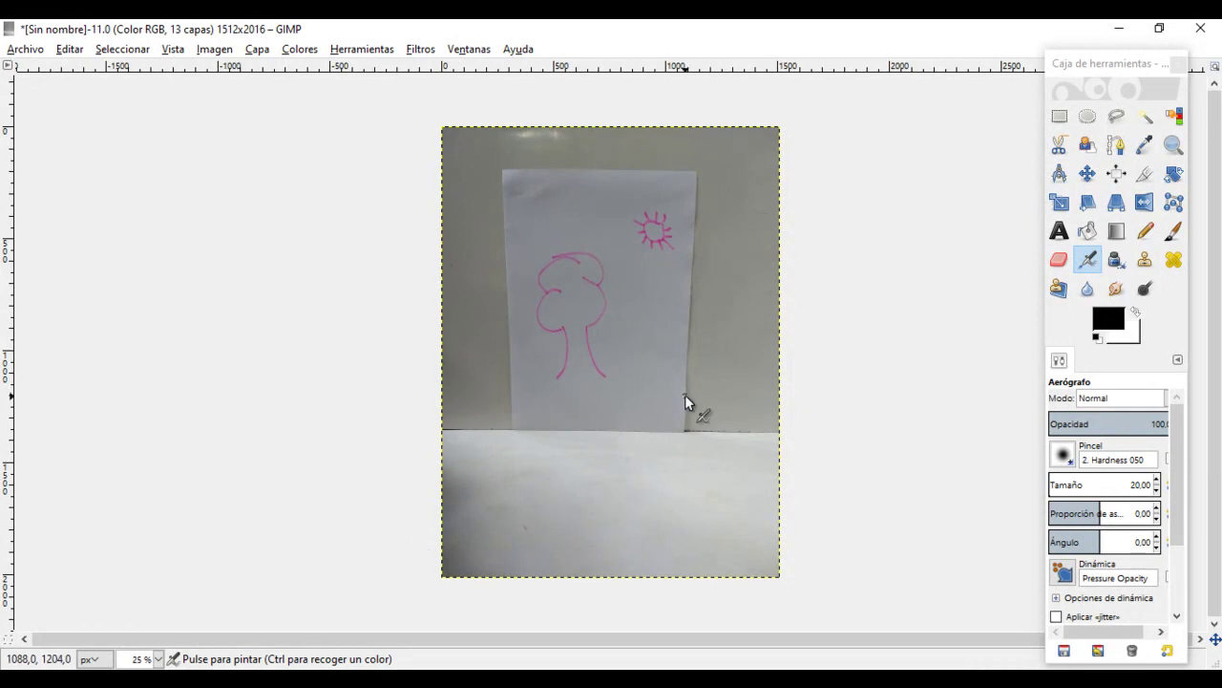
pyautogui.click(674, 510)
pyautogui.hotkey('ctrl', 'z')
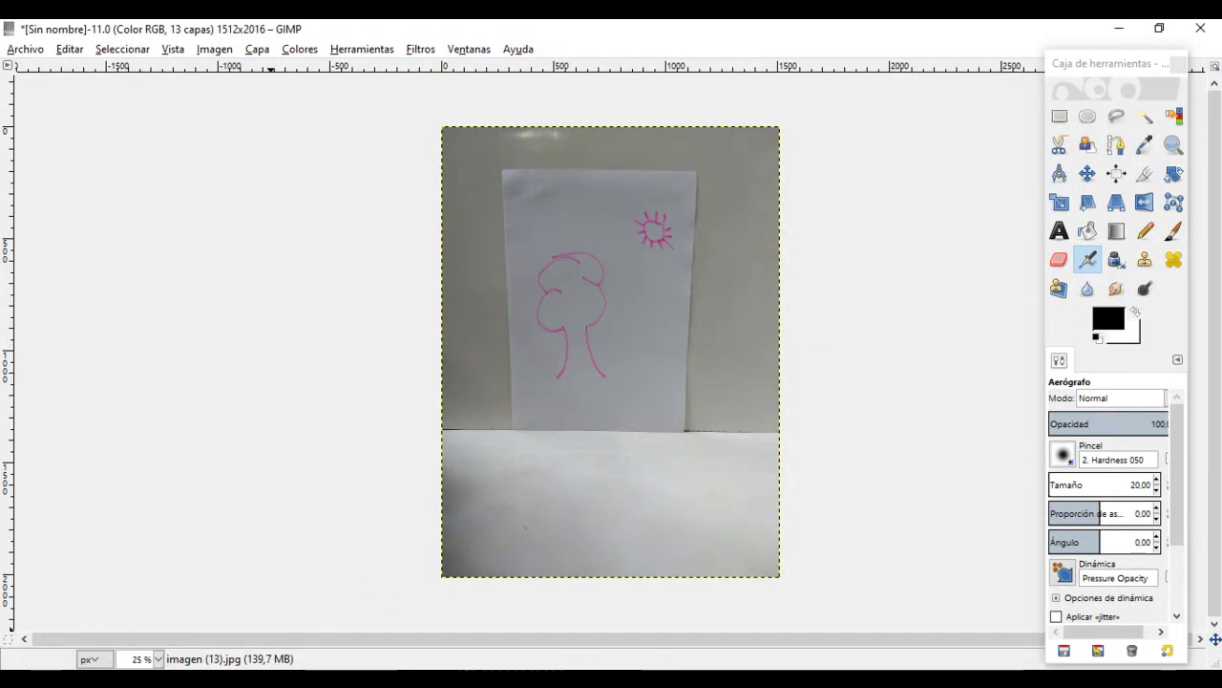
# Step: Bring up the Gif animado folder and select the new ANIMACION file
pyautogui.click(197, 597)
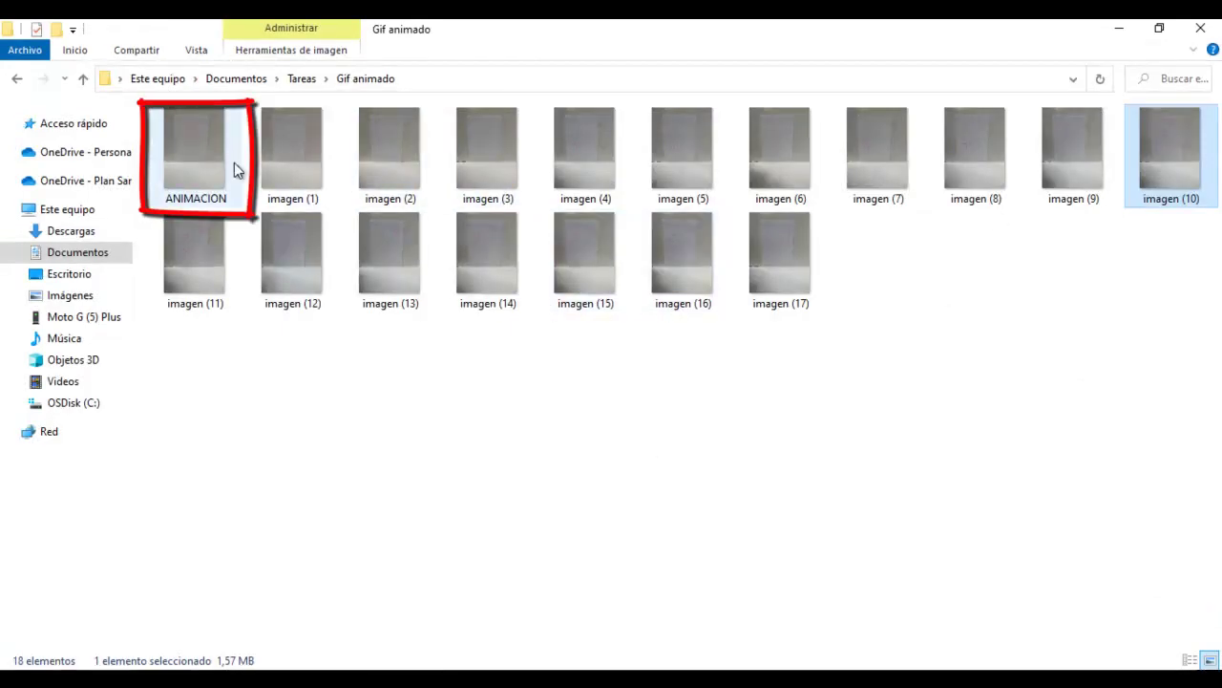
pyautogui.click(204, 164)
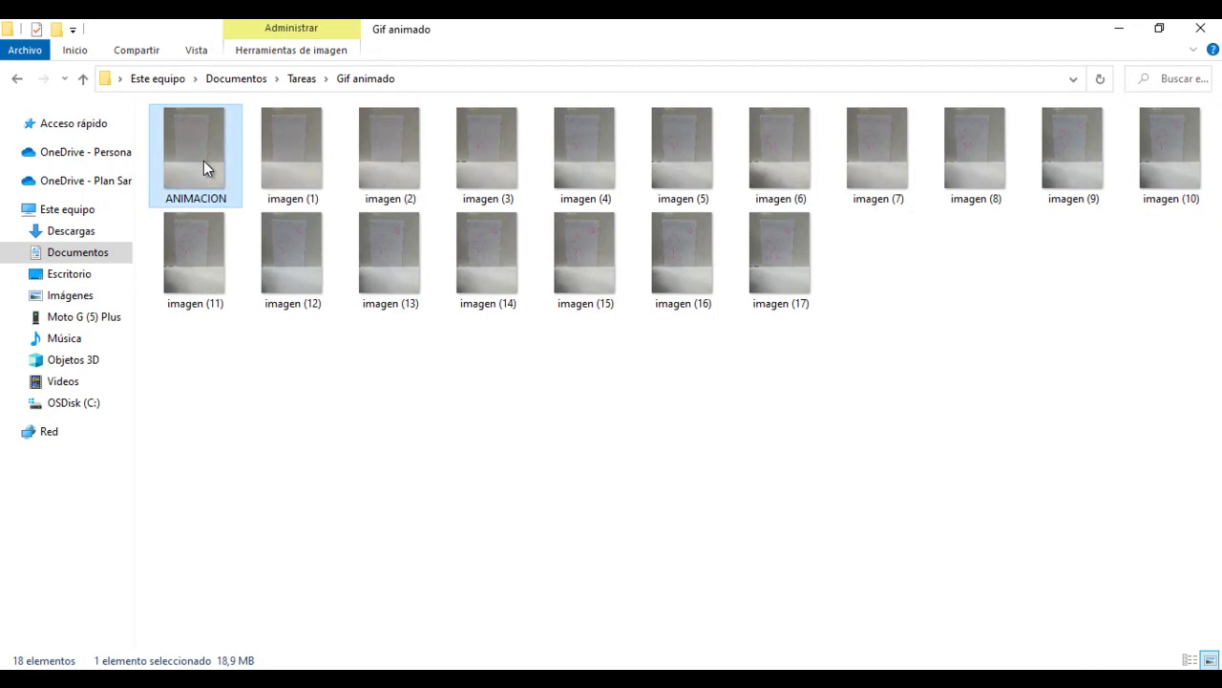